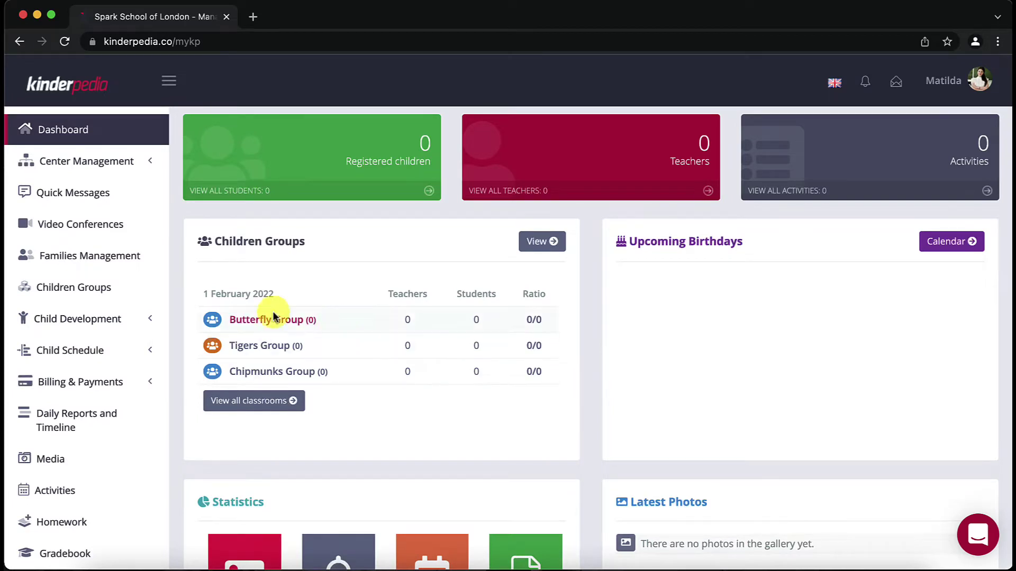
Step: Open Staff Management under Center Management and start a new staff user
left_click(93, 161)
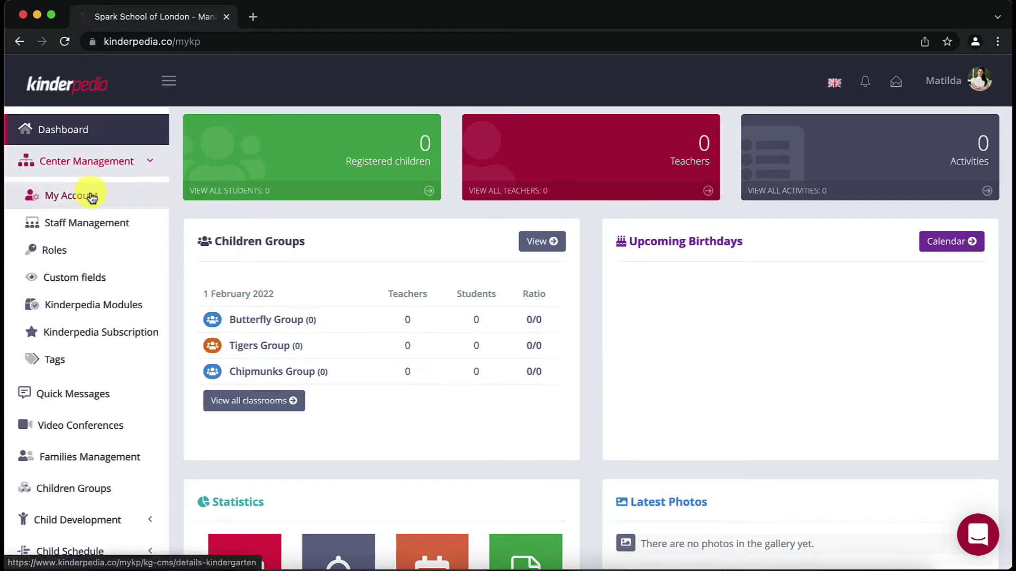
left_click(88, 223)
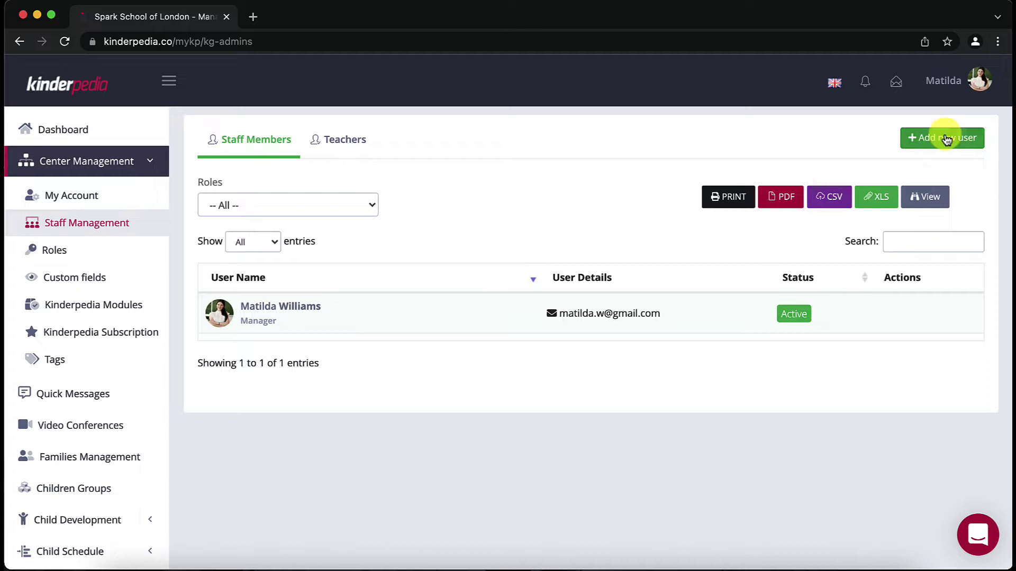
left_click(973, 138)
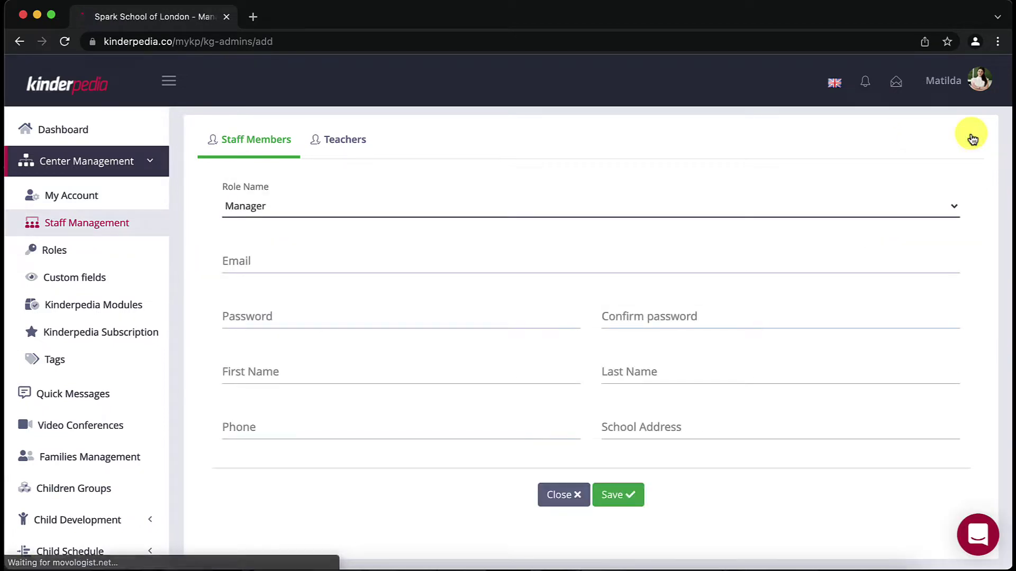
Step: Set the new user's role to Educator and the group to Tigers Group
left_click(317, 203)
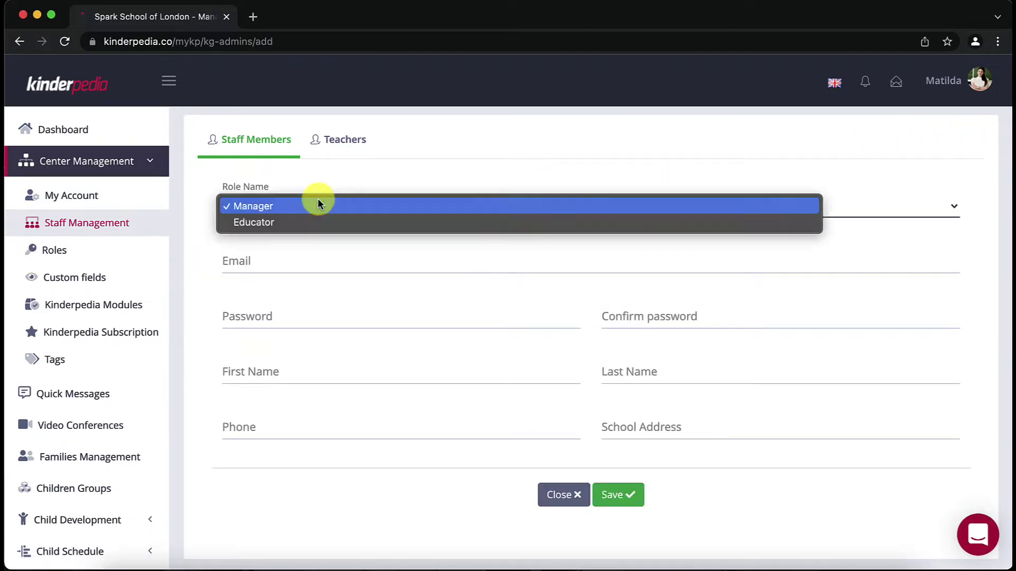
left_click(312, 223)
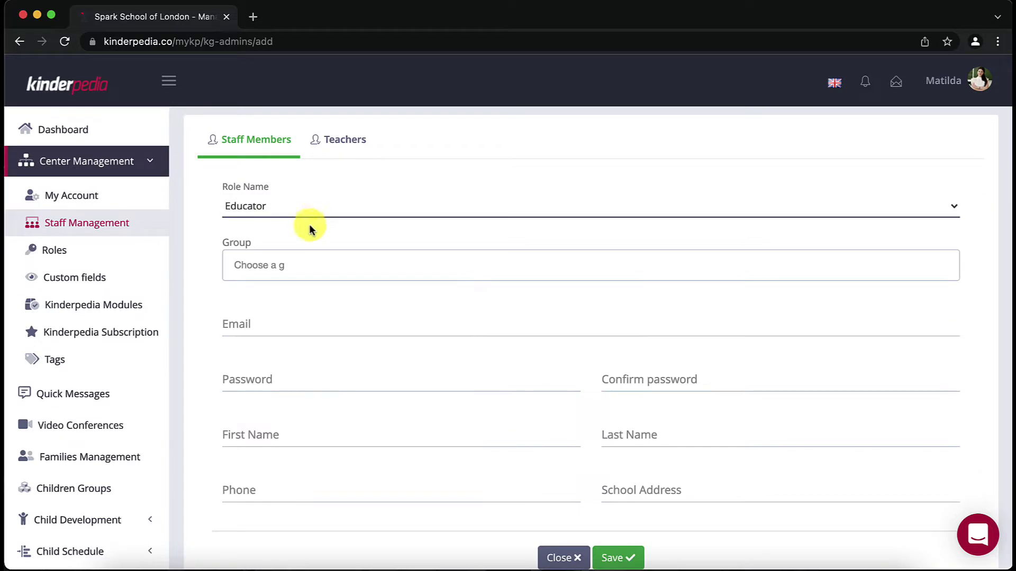
left_click(300, 264)
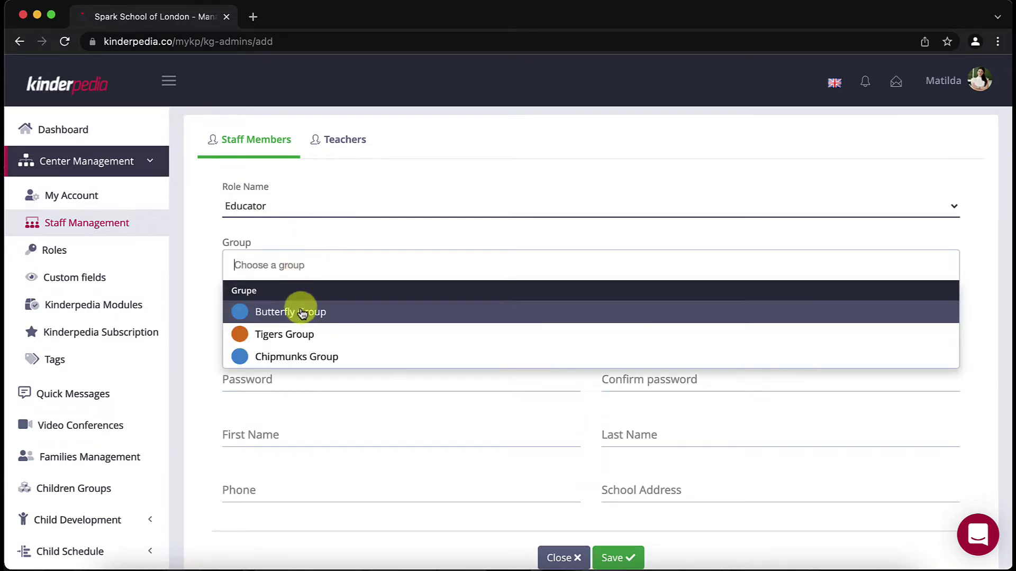
left_click(312, 336)
Step: Enter the educator's email address and set and confirm the account password
left_click(310, 327)
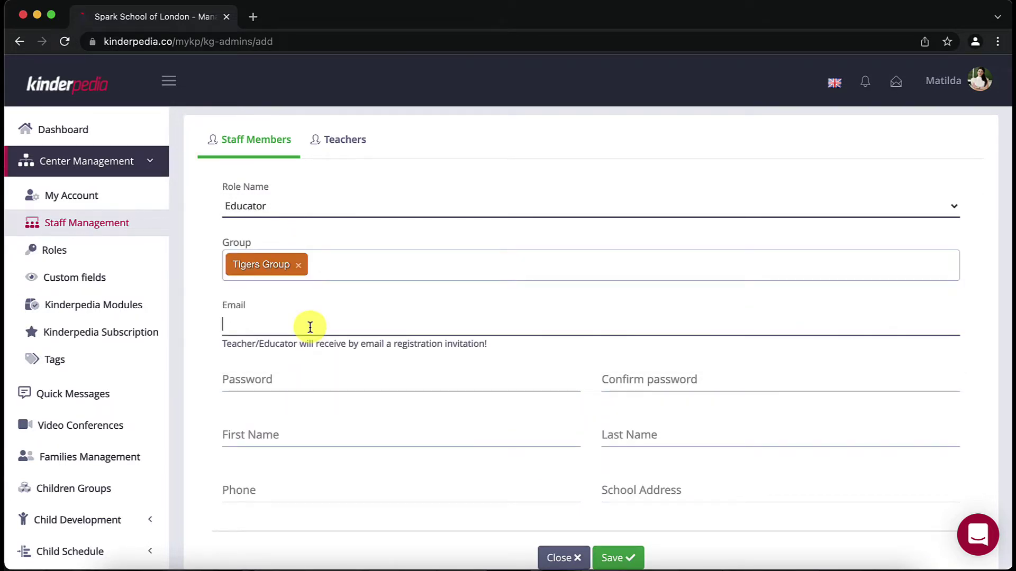
key("Tab")
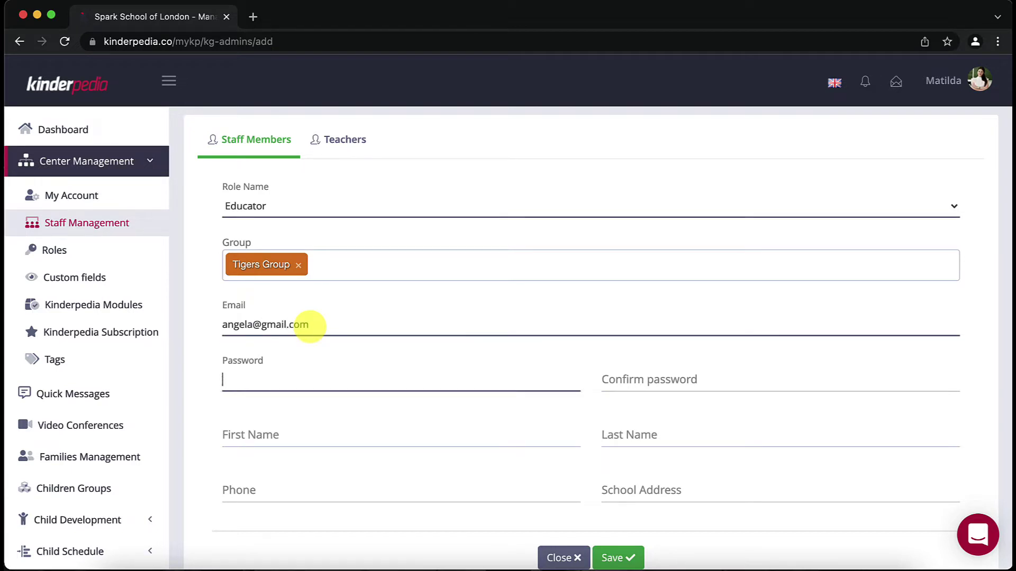
type("************")
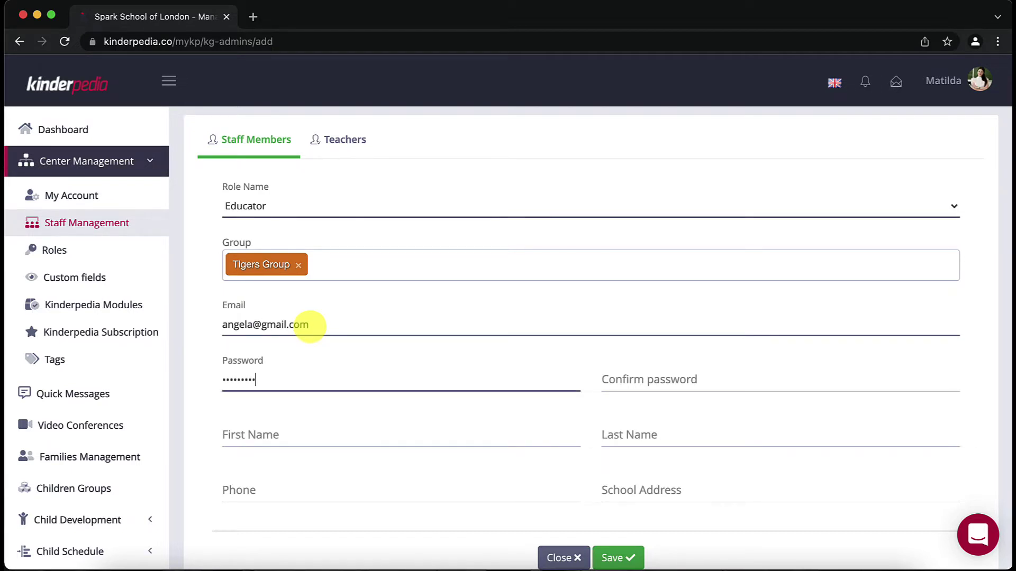
type("*")
key("Tab")
type("**")
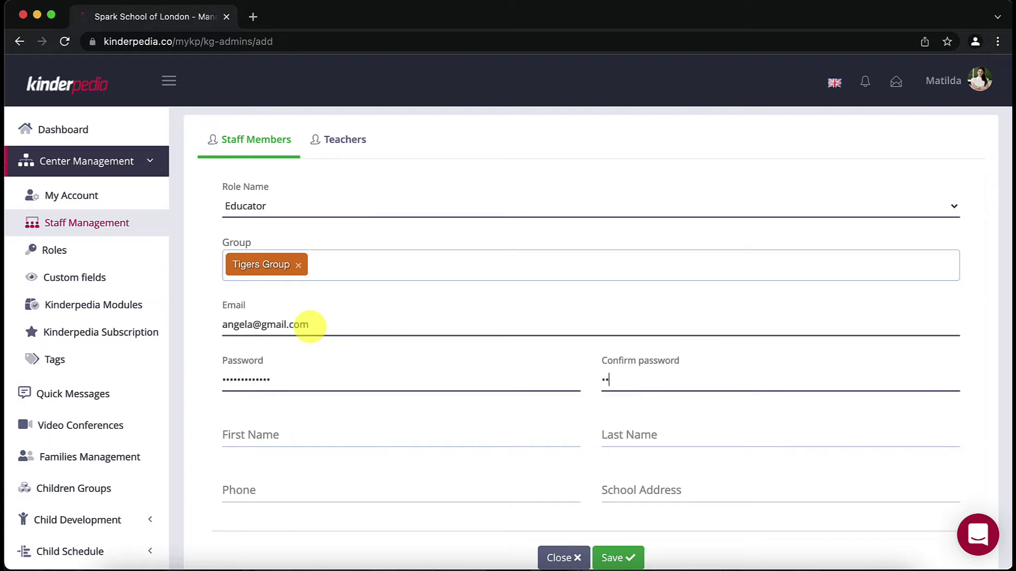
type("***********")
Step: Fill in the educator's first name, last name and phone number, then save the account
key("Tab")
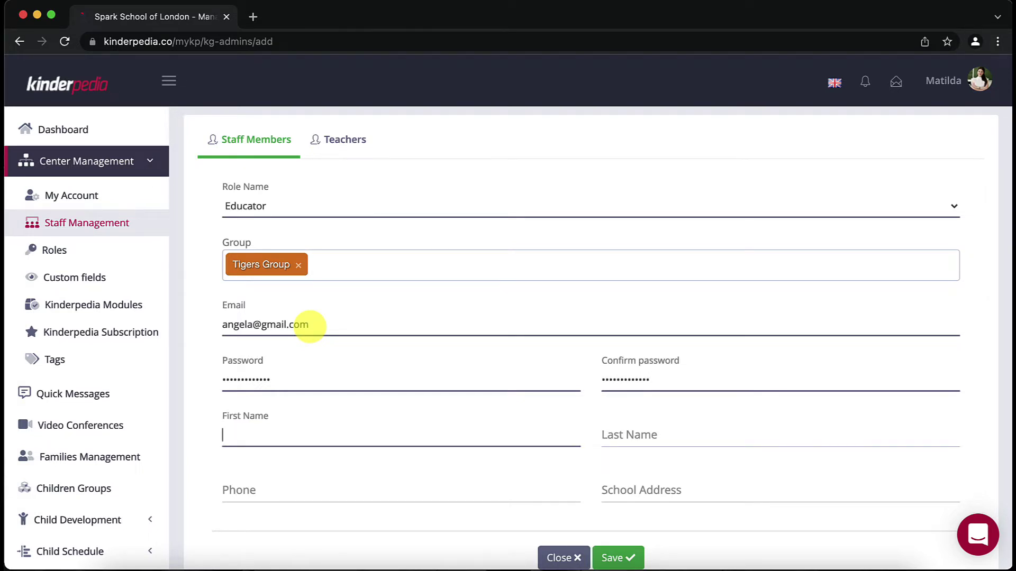
key("Tab")
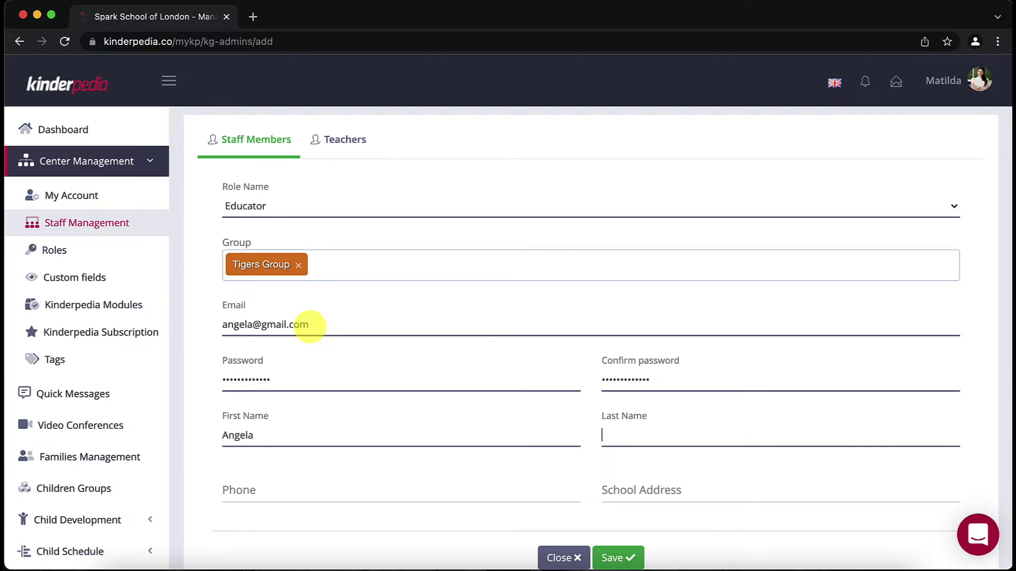
key("Tab")
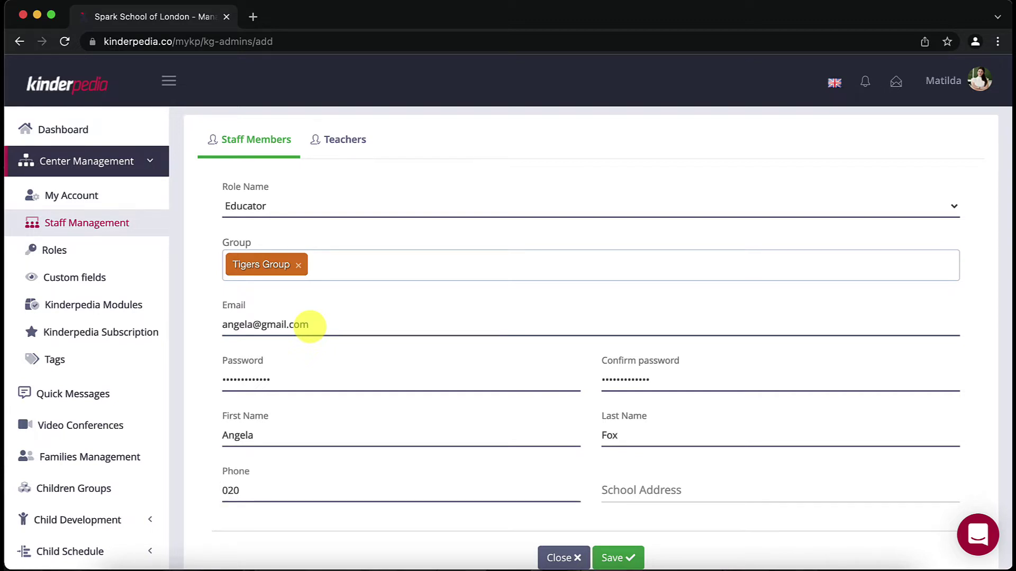
scroll(317, 329, "down", 2)
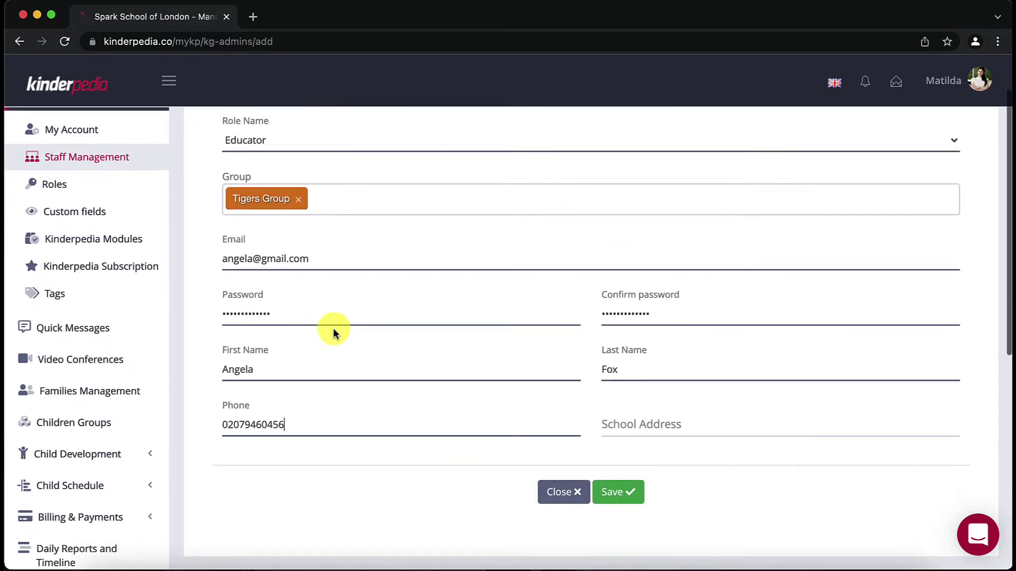
left_click(630, 495)
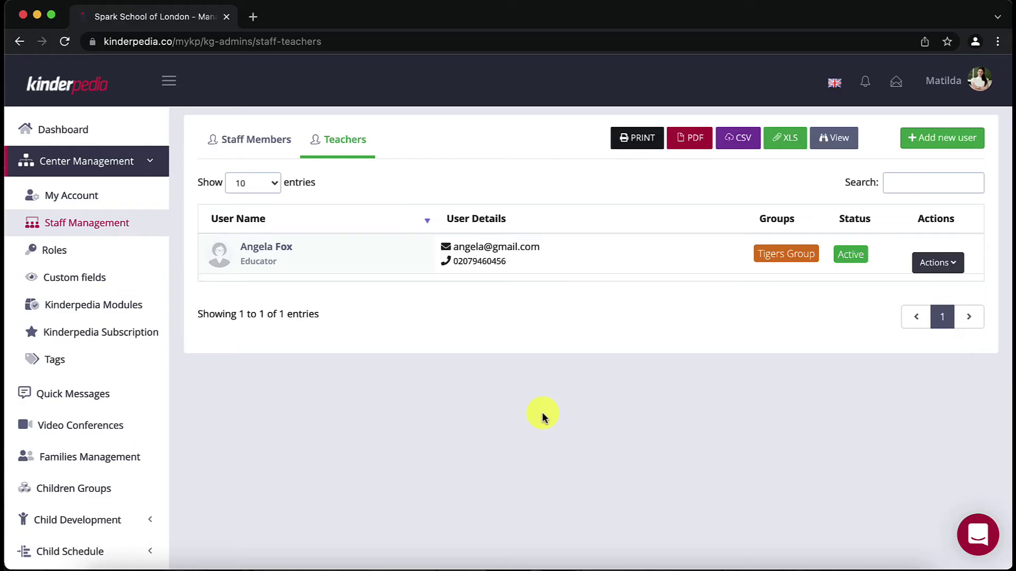
Step: Go back to the dashboard to see 1 teacher counted in Tigers Group
left_click(87, 133)
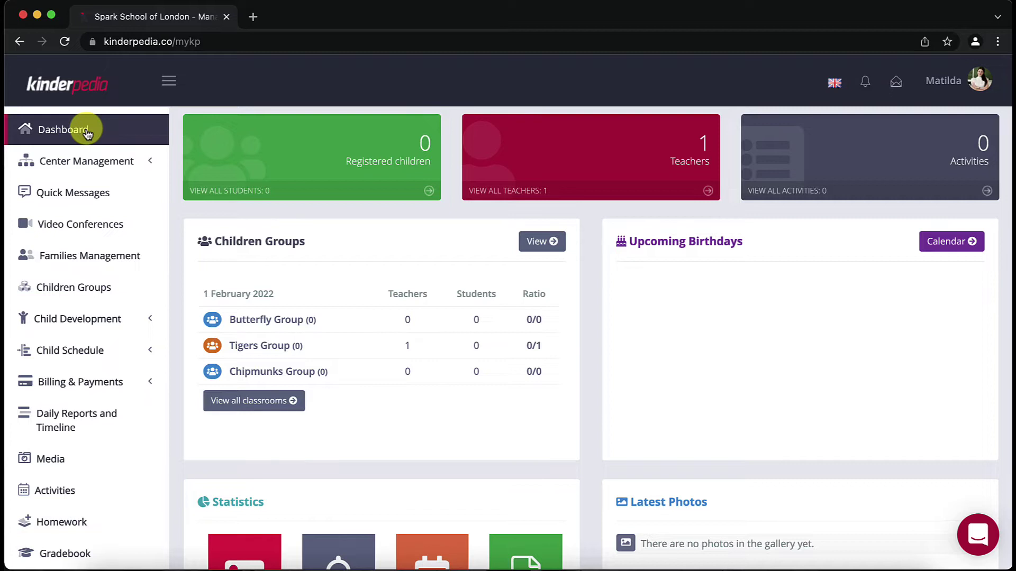
Step: Open the Chipmunks Group and enrol a child, entering the child's first and last name
left_click(74, 287)
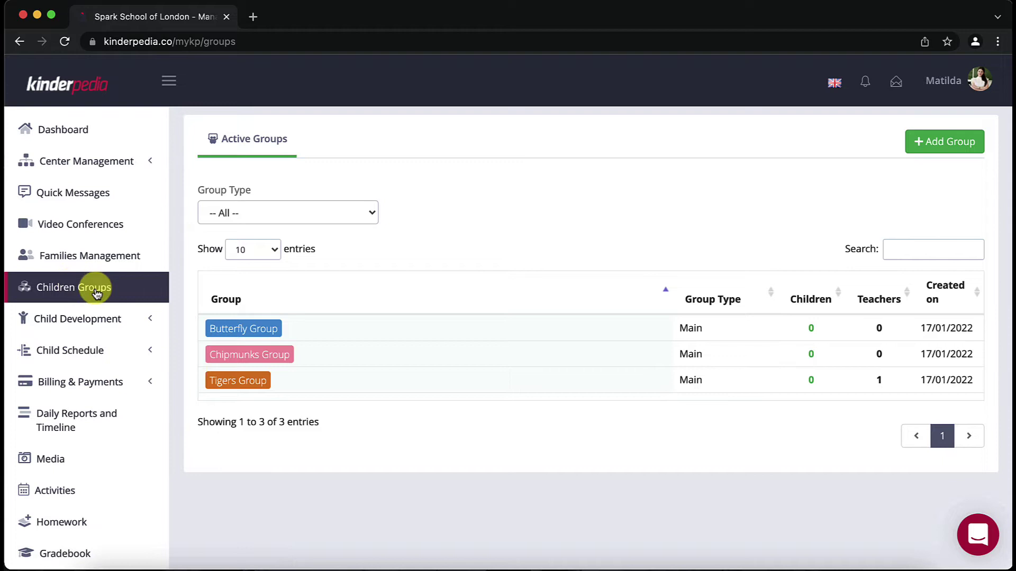
left_click(275, 355)
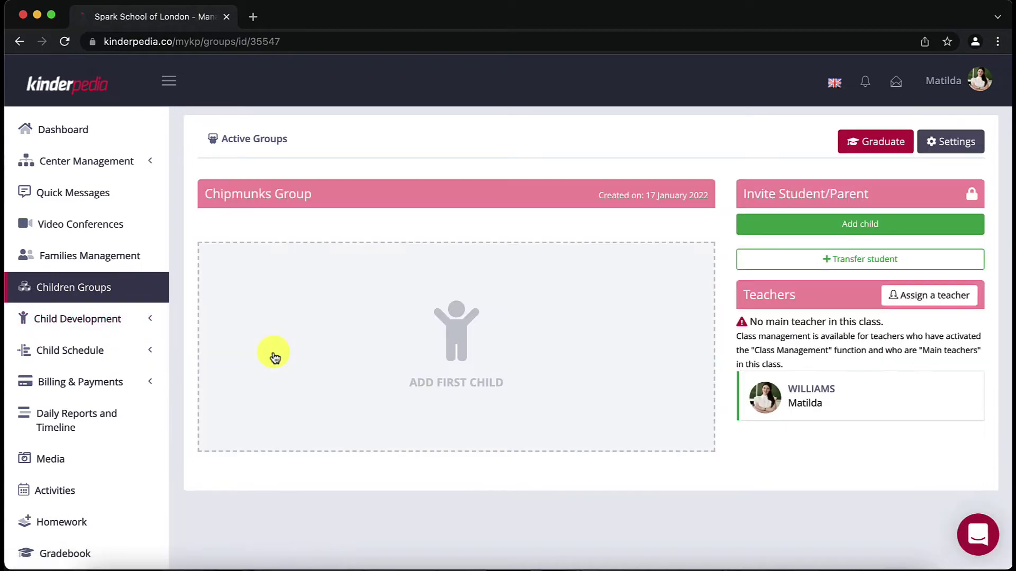
left_click(896, 221)
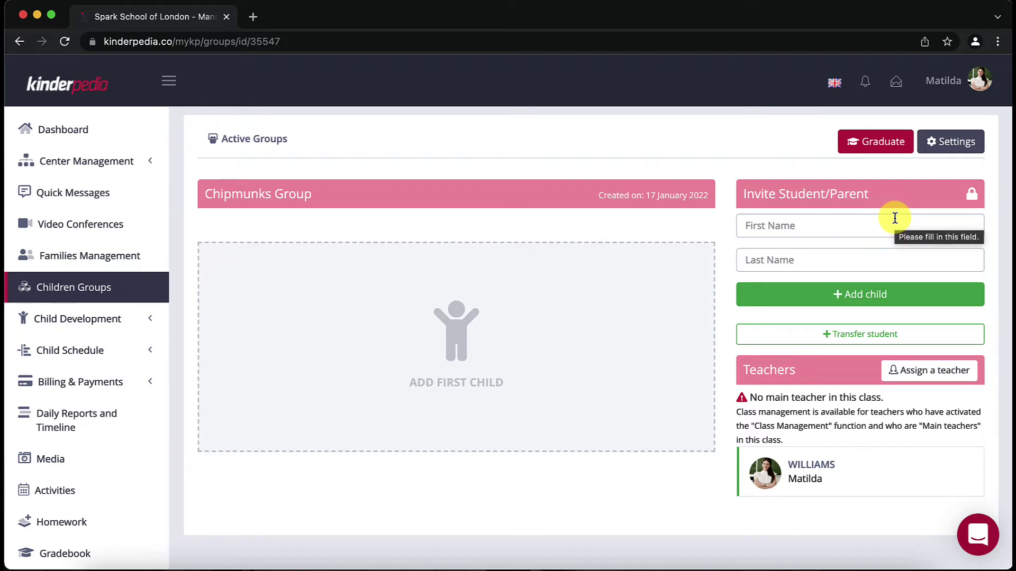
left_click(895, 218)
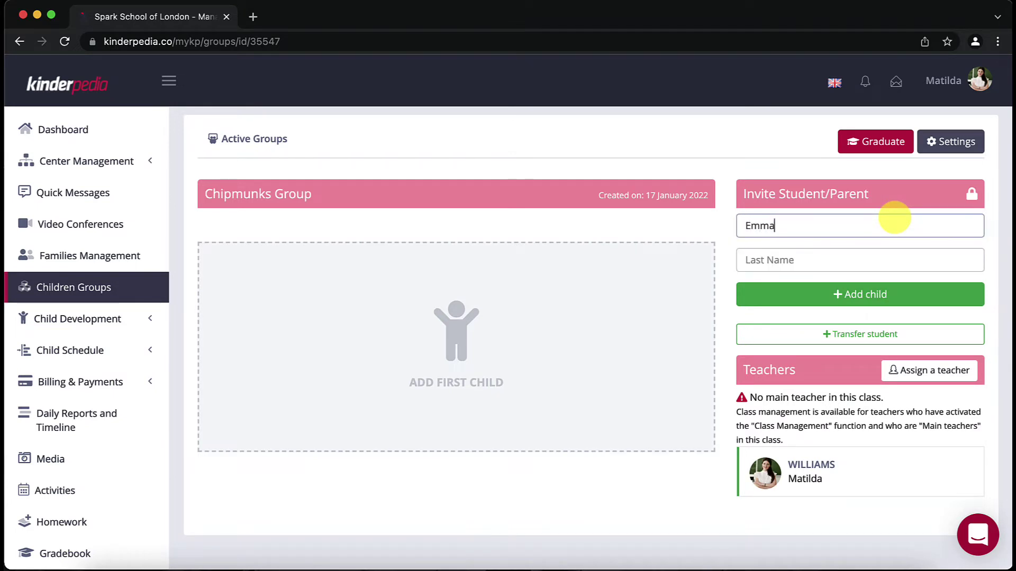
key("Tab")
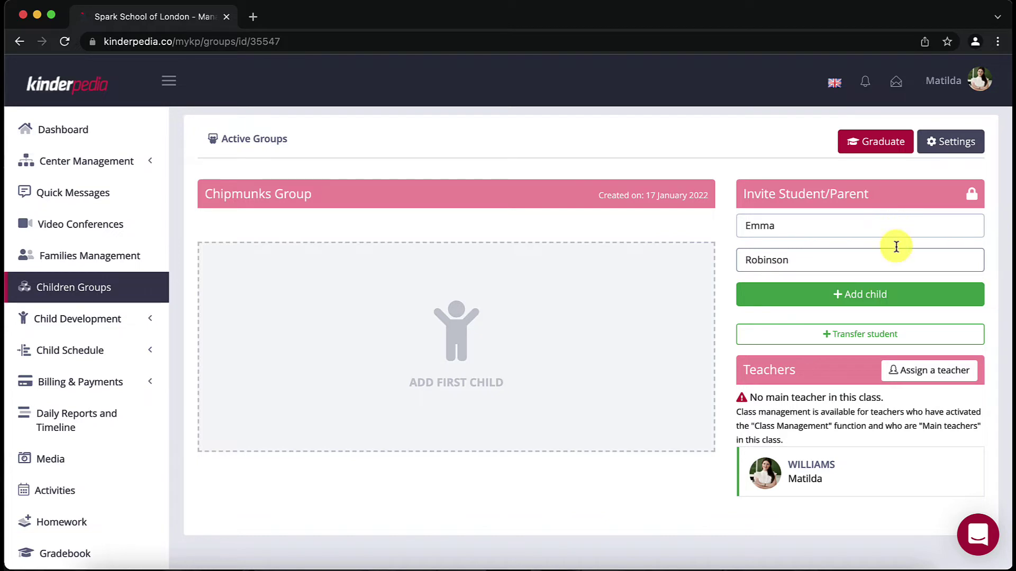
left_click(889, 293)
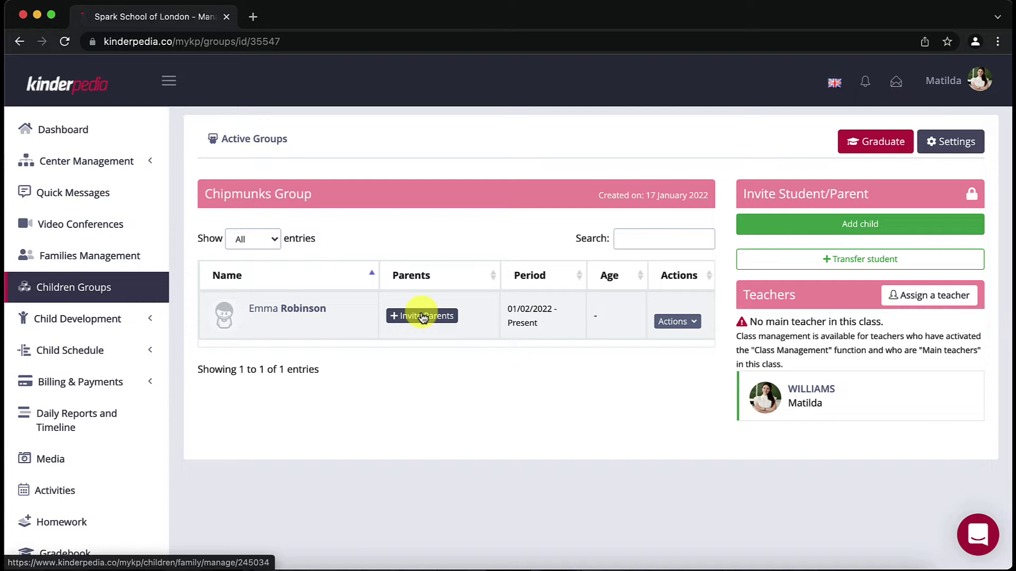
Step: From the child's family page, start a new family member with account type Father
left_click(423, 317)
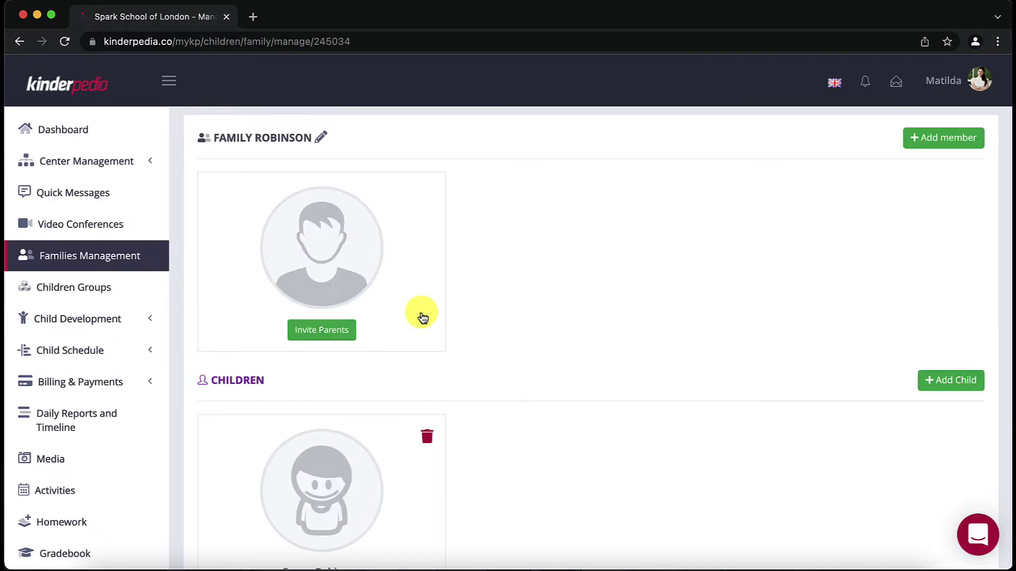
left_click(343, 331)
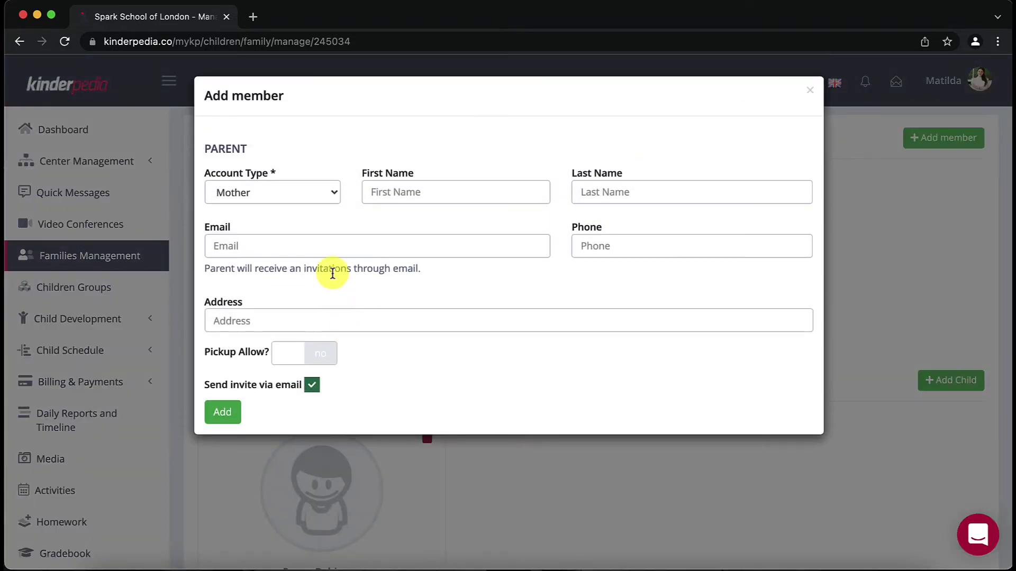
left_click(319, 201)
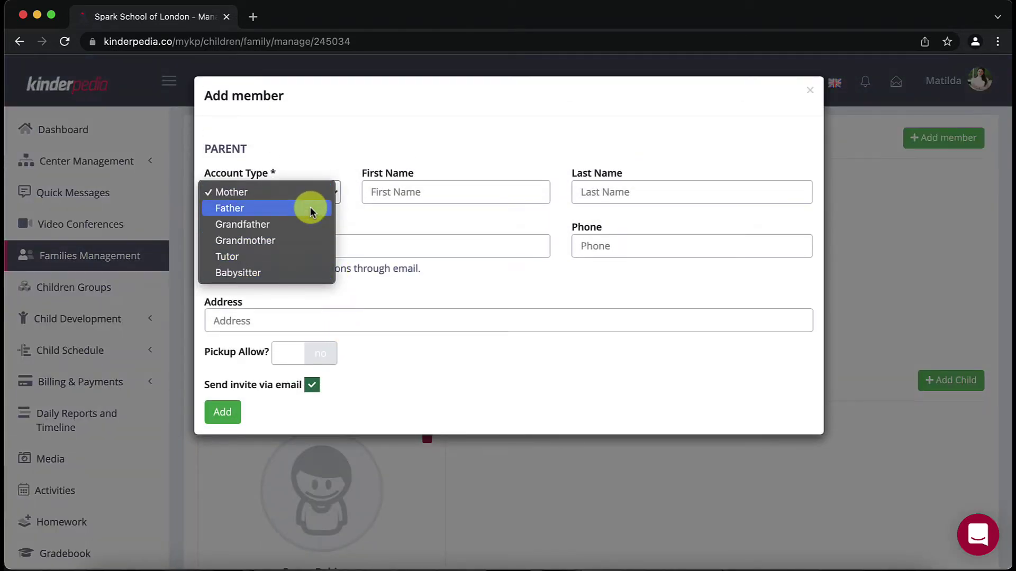
left_click(313, 211)
Step: Enter the father's first and last name, e-mail and phone, and allow pickup
left_click(404, 195)
type("Tom")
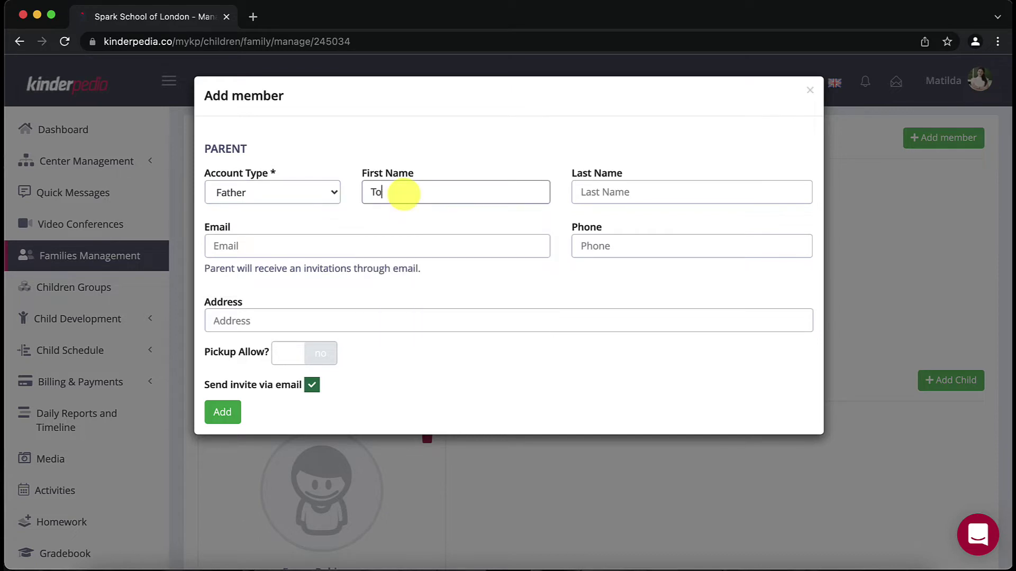
key("Tab")
left_click(624, 223)
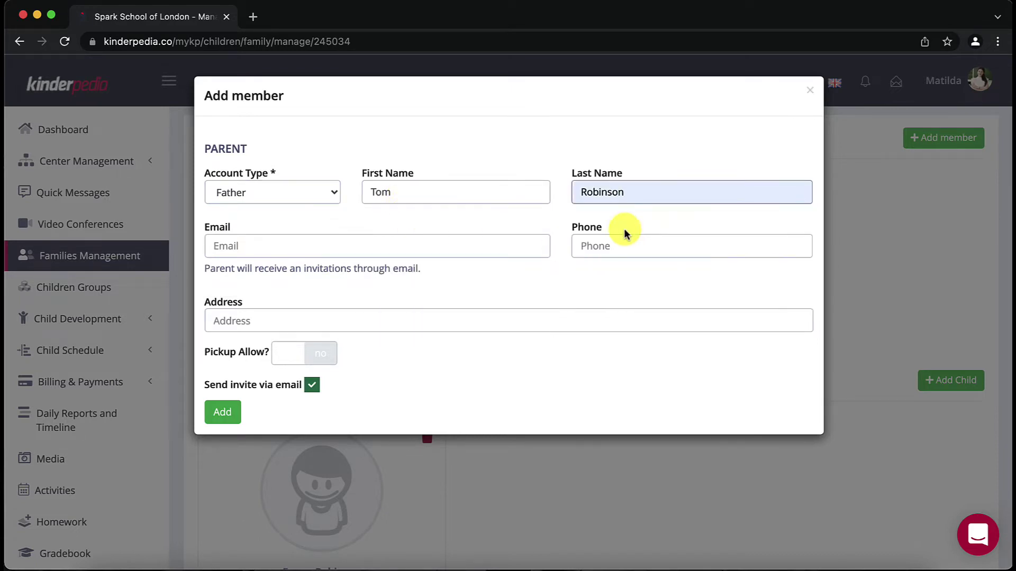
left_click(490, 245)
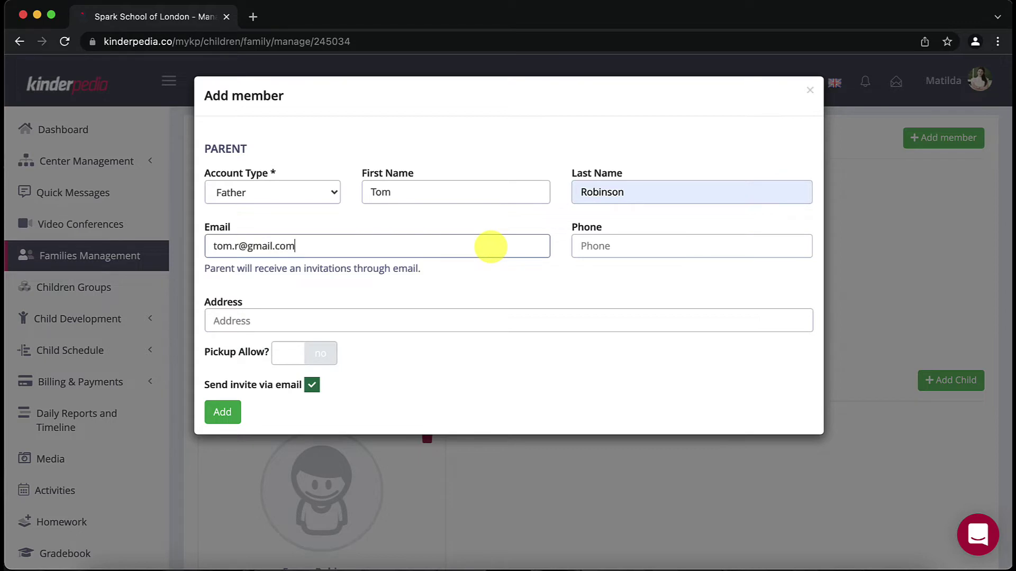
key("Tab")
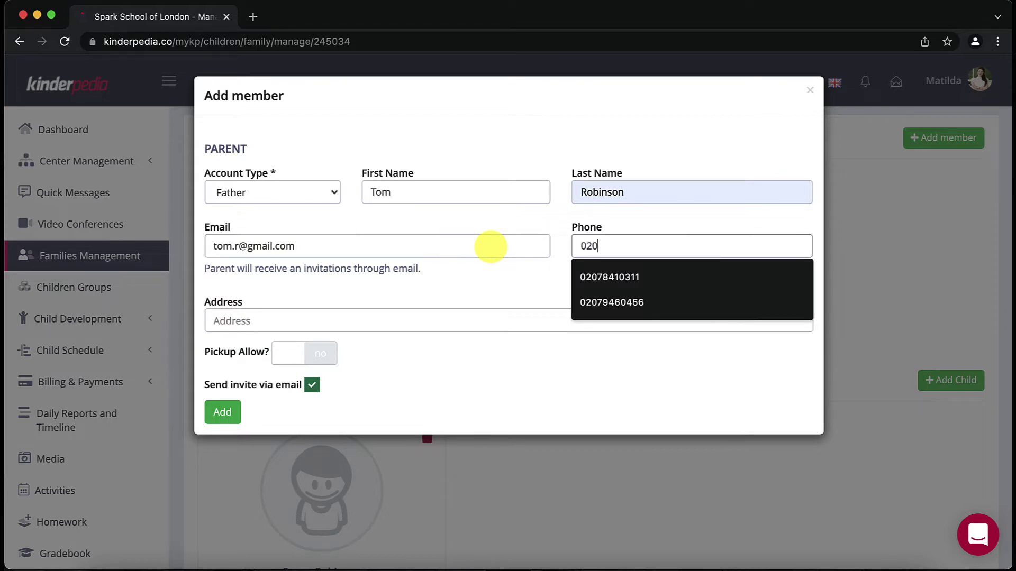
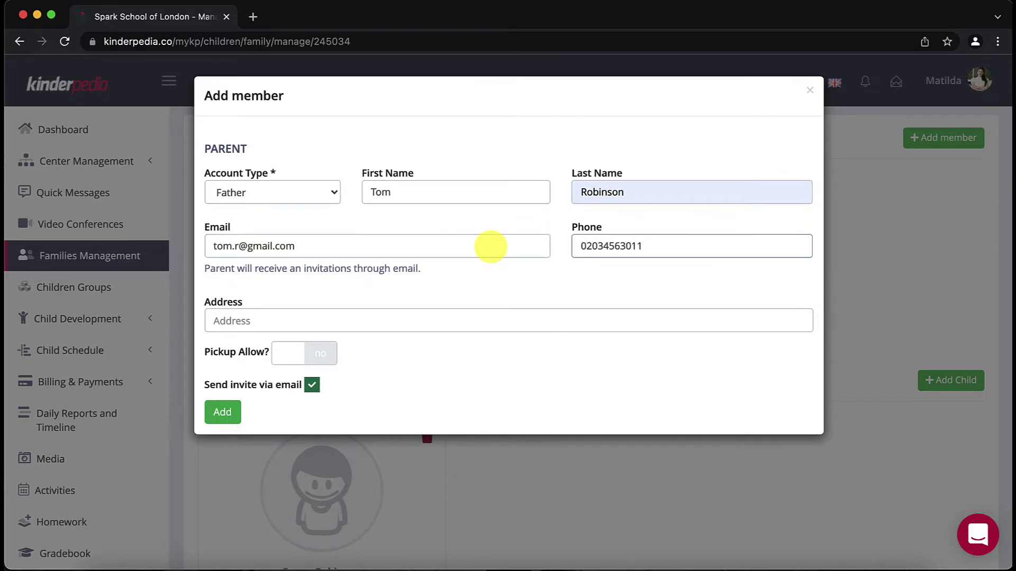
left_click(293, 353)
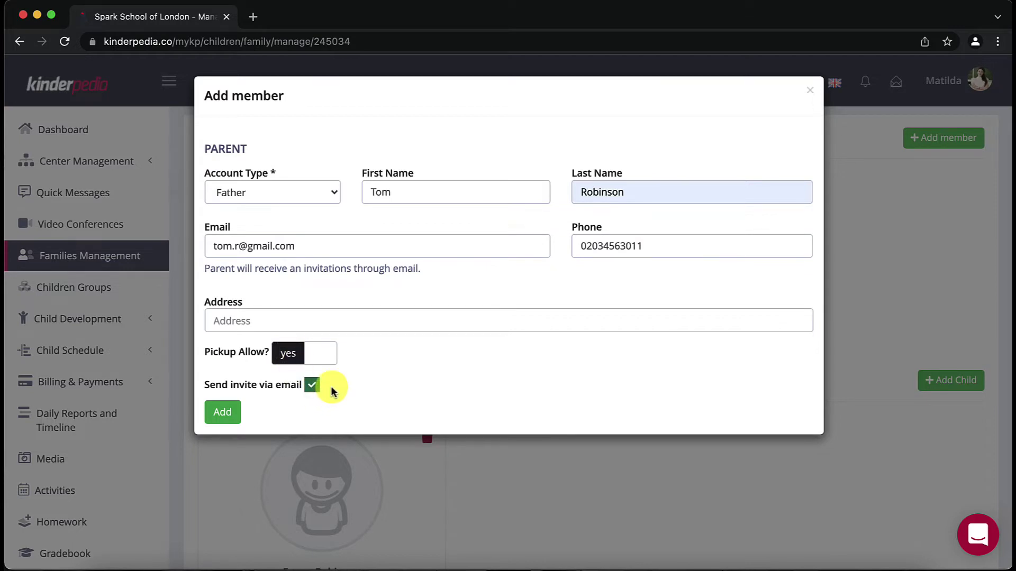
Step: Add the father to the child's family
left_click(230, 412)
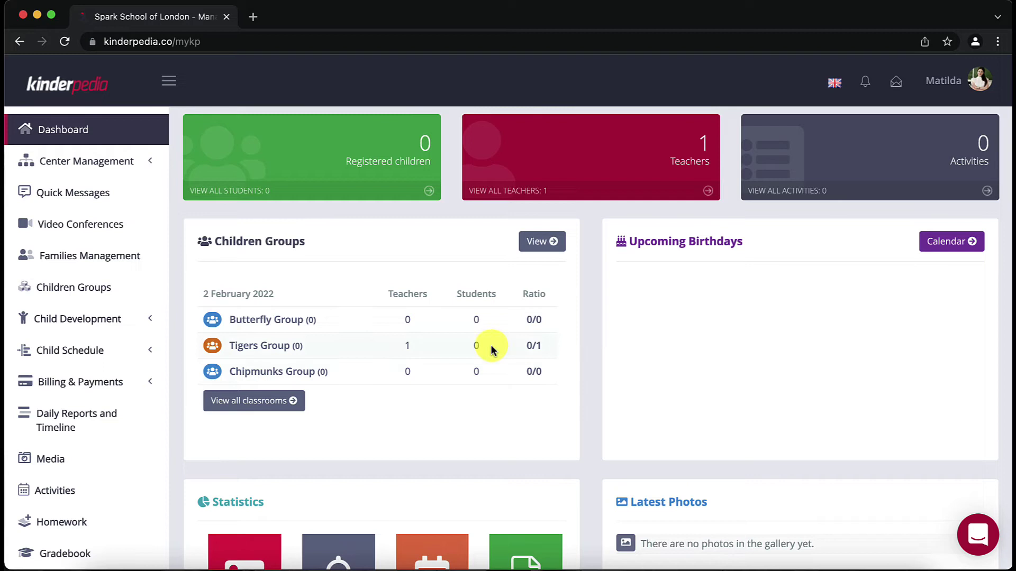
Step: Open the Roles page under Center Management
left_click(134, 167)
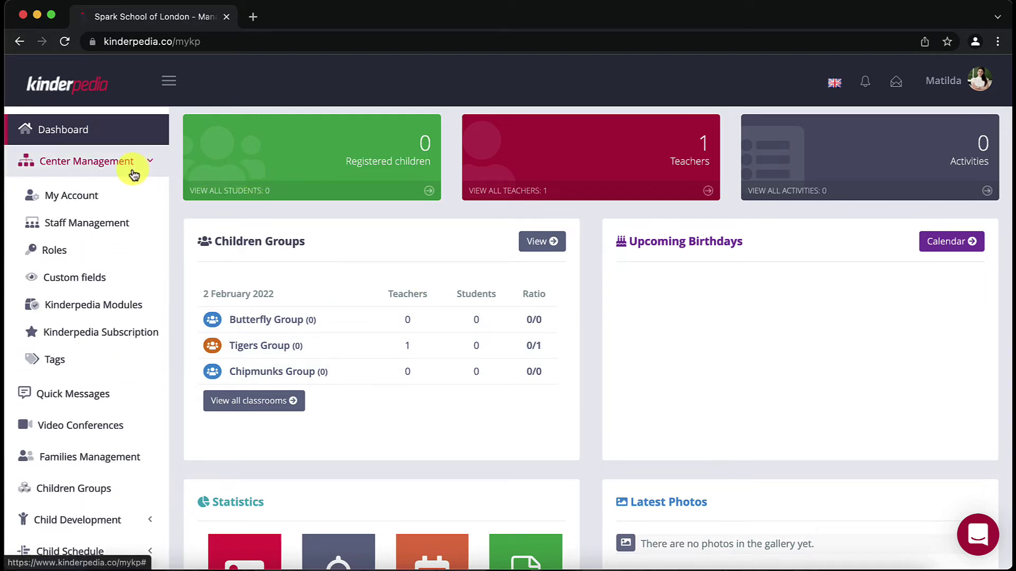
left_click(113, 250)
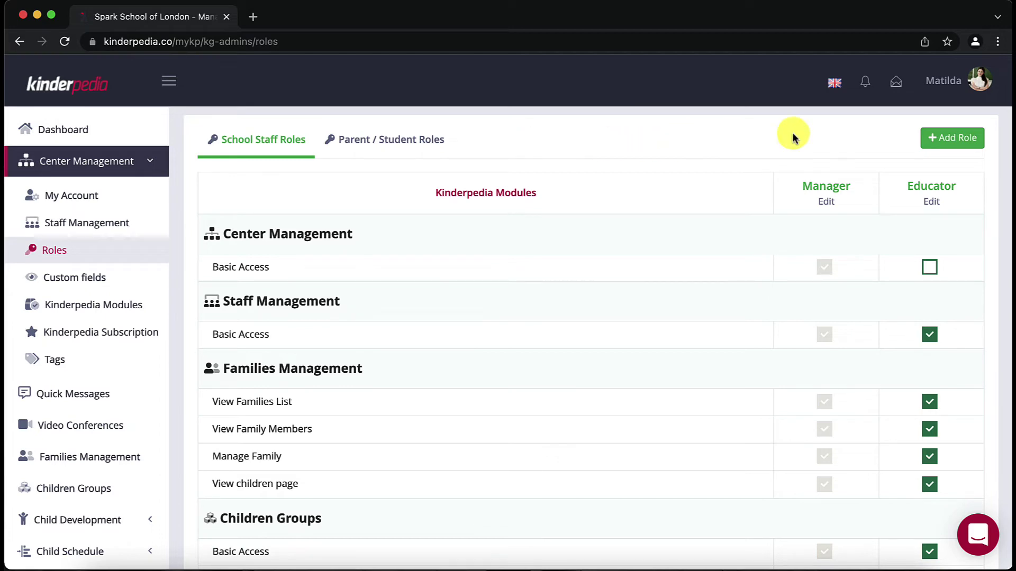
Step: Create and save a staff role named Nurse with its user type selected
left_click(945, 137)
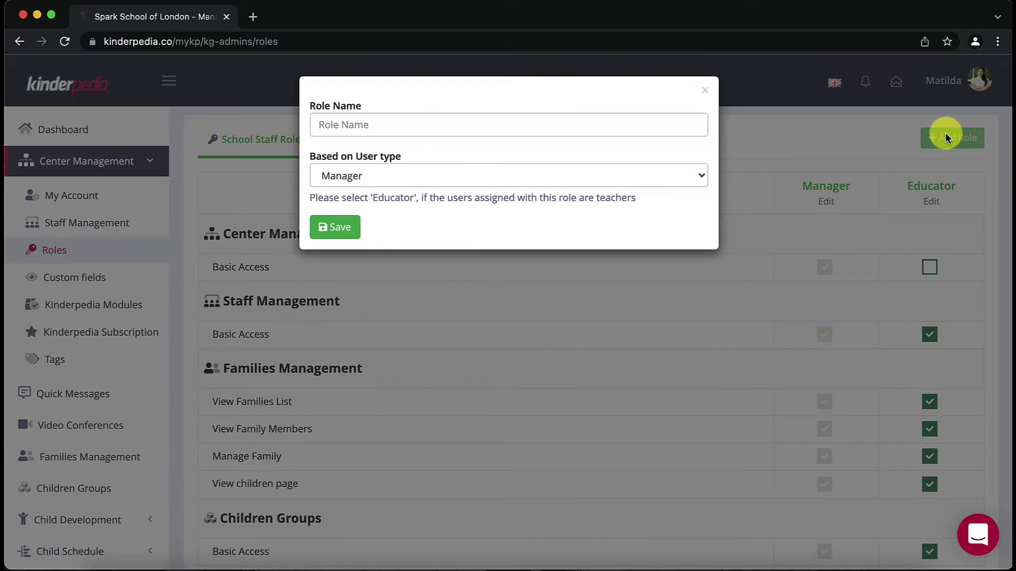
left_click(635, 125)
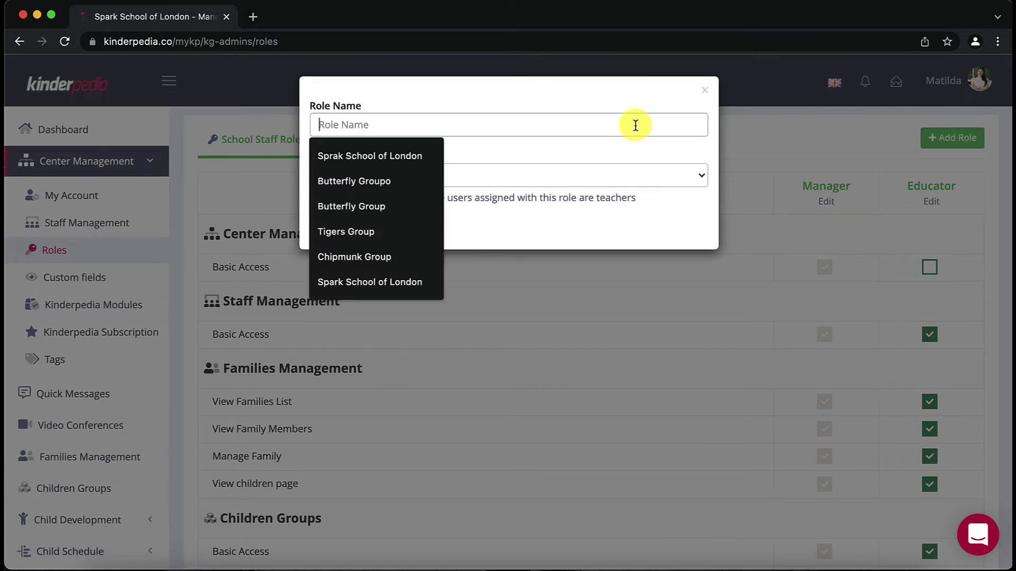
type("Nurse")
left_click(413, 158)
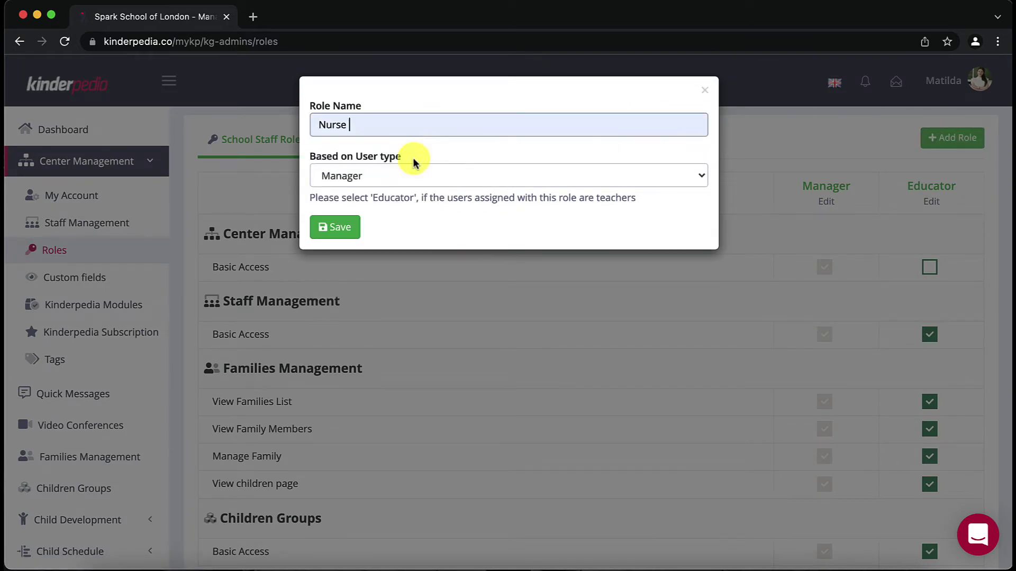
left_click(411, 176)
left_click(409, 192)
left_click(351, 227)
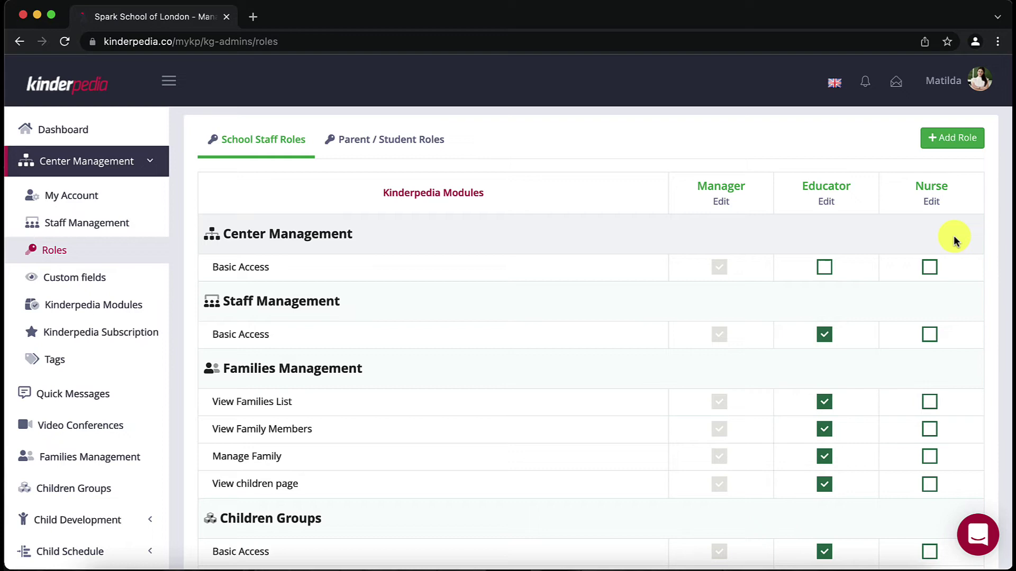
scroll(954, 236, "down", 8)
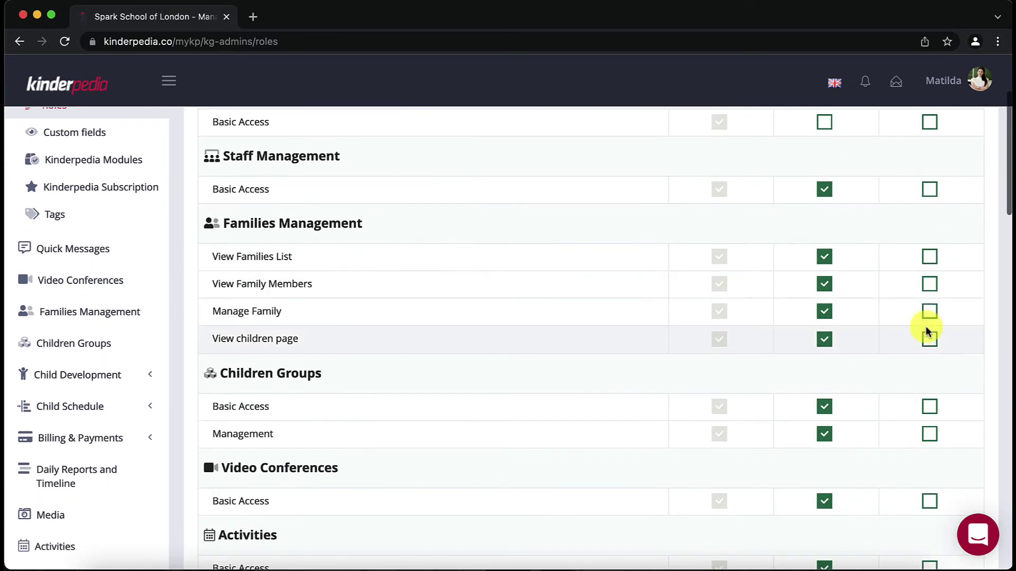
scroll(928, 340, "down", 8)
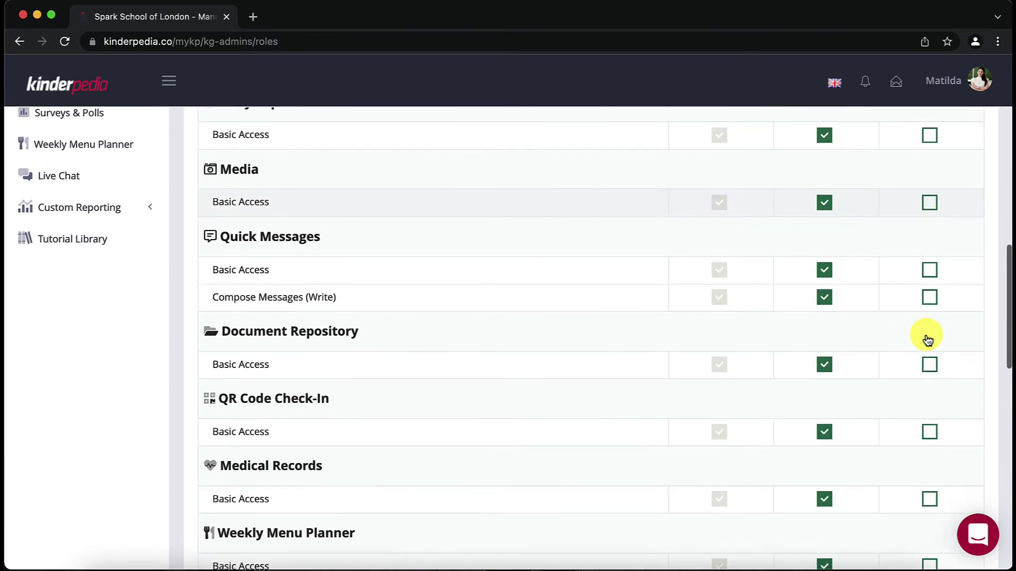
Step: Tick Medical Records Basic Access in the Nurse column
left_click(928, 446)
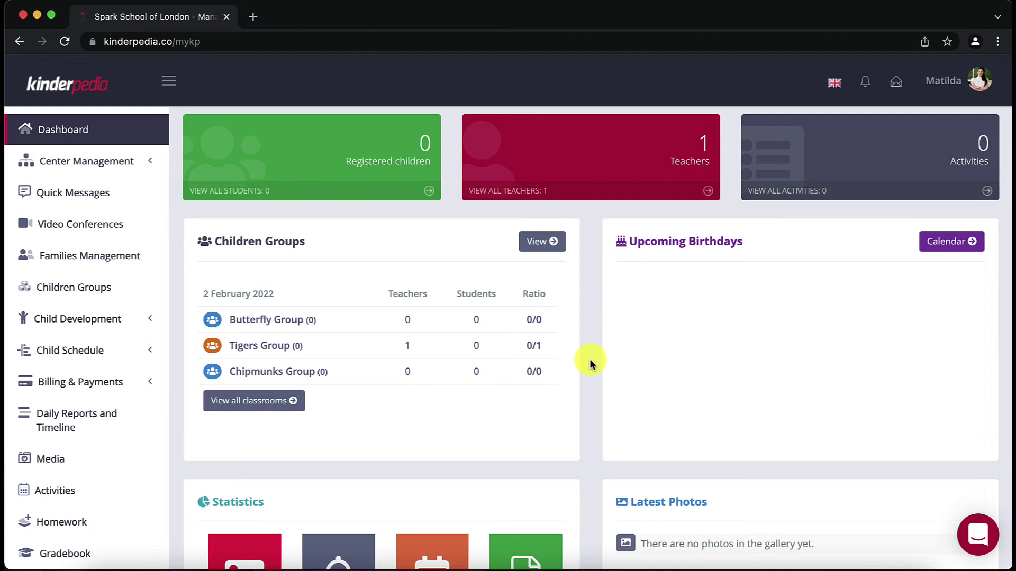
Step: Open Custom fields under Center Management and start a new attribute
left_click(109, 169)
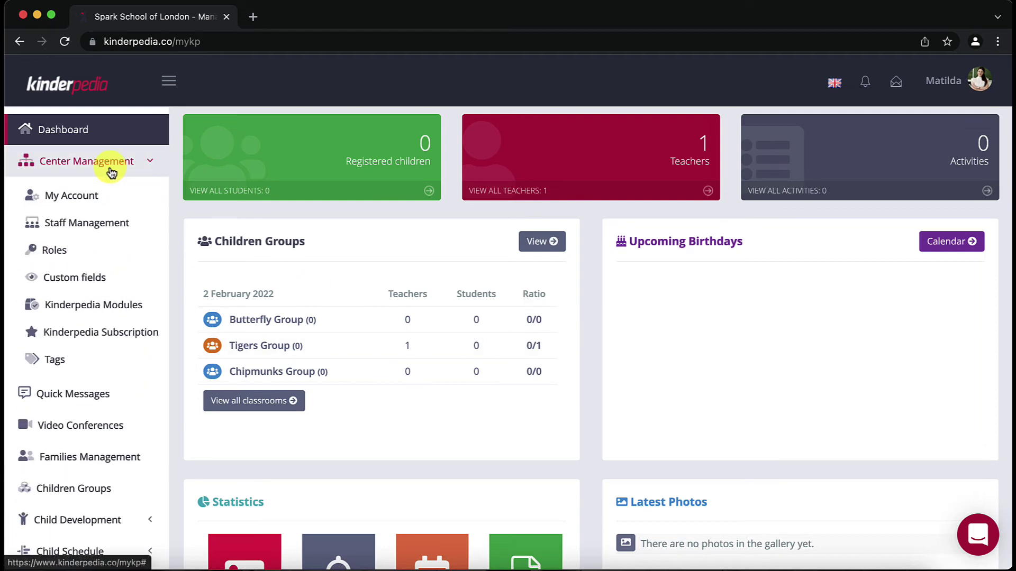
left_click(103, 284)
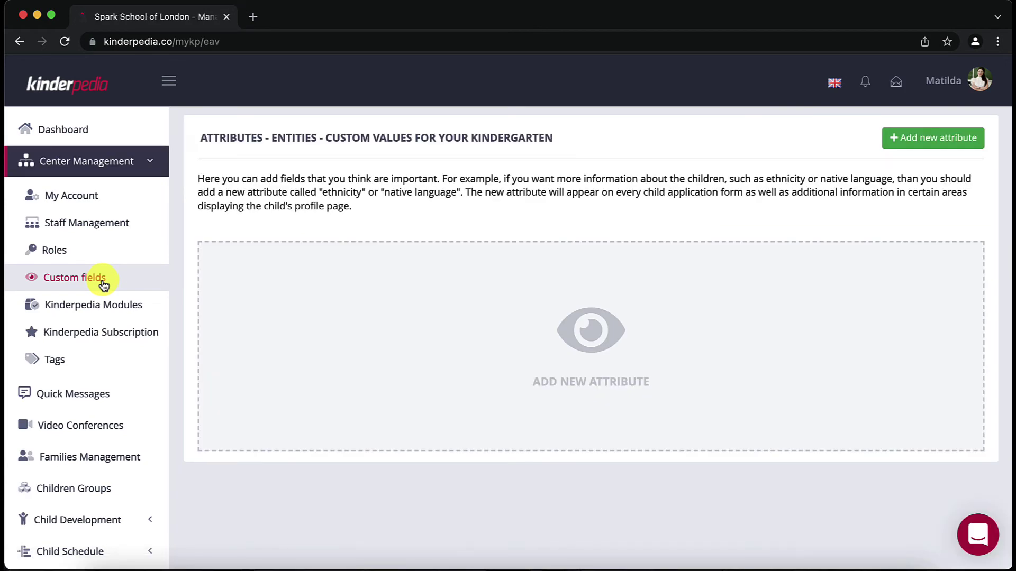
left_click(937, 143)
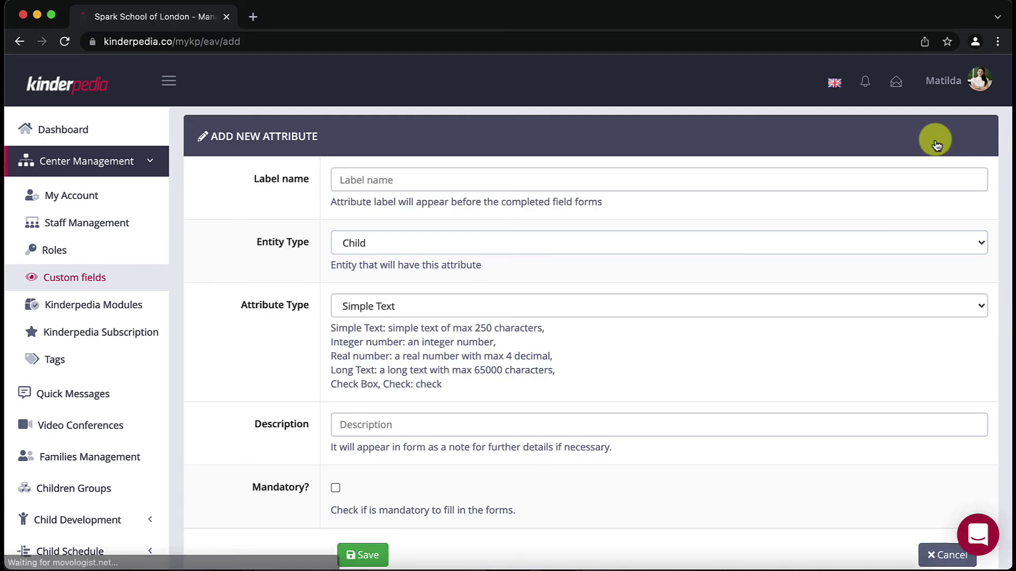
Step: Save 'Native language' as a mandatory Simple Text field for Child
left_click(834, 173)
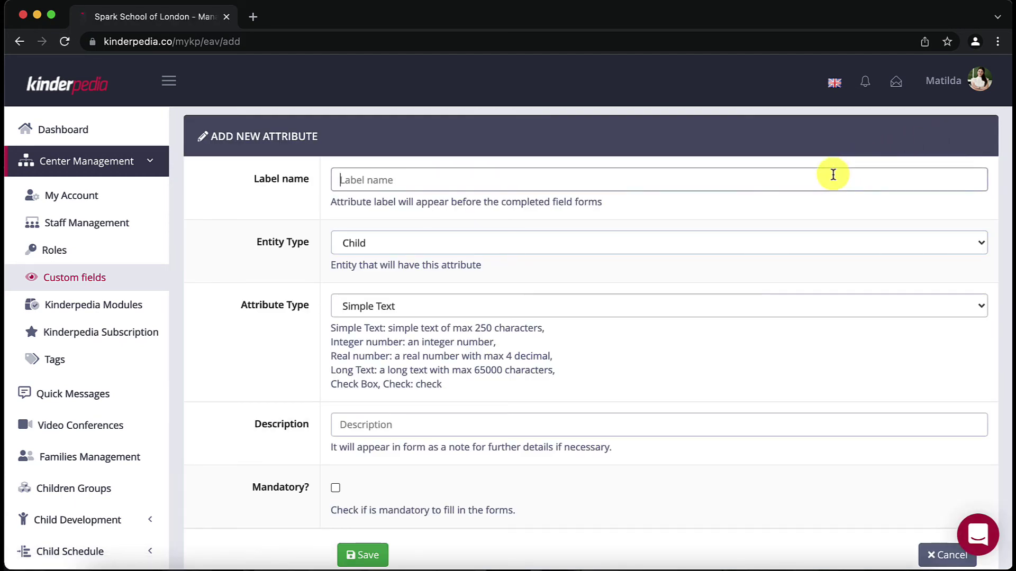
type("Native language")
left_click(812, 240)
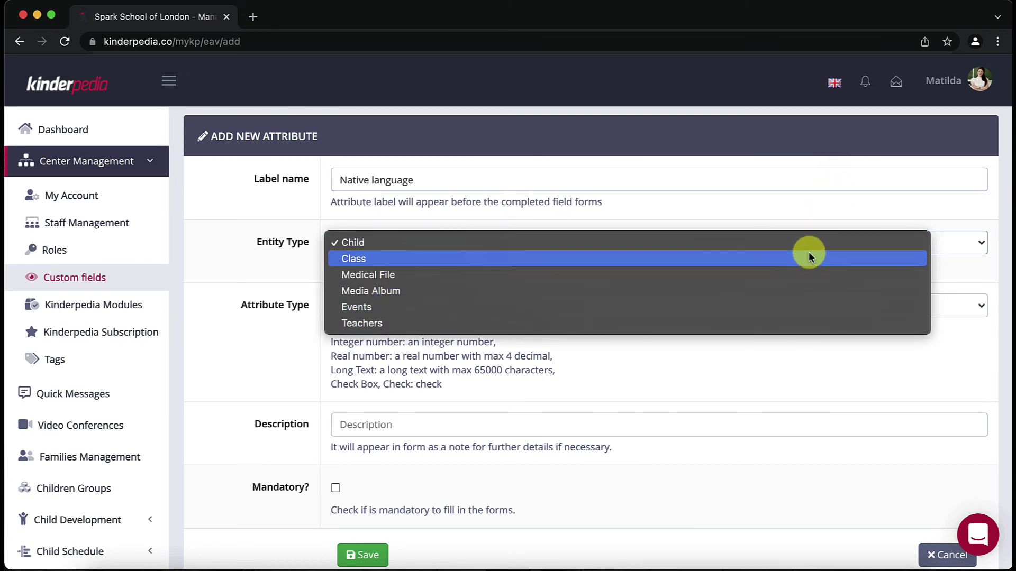
left_click(808, 242)
left_click(782, 306)
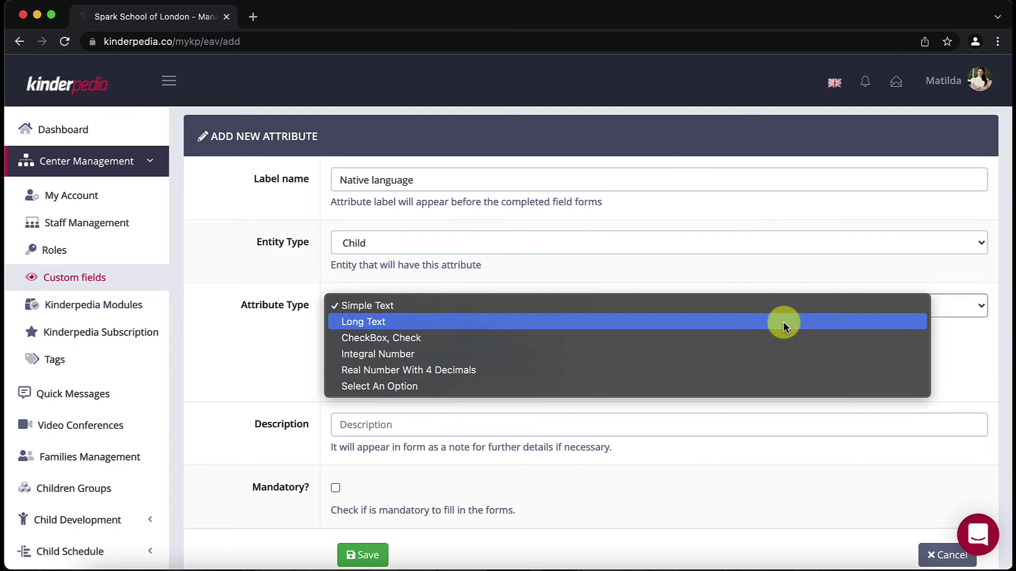
left_click(780, 306)
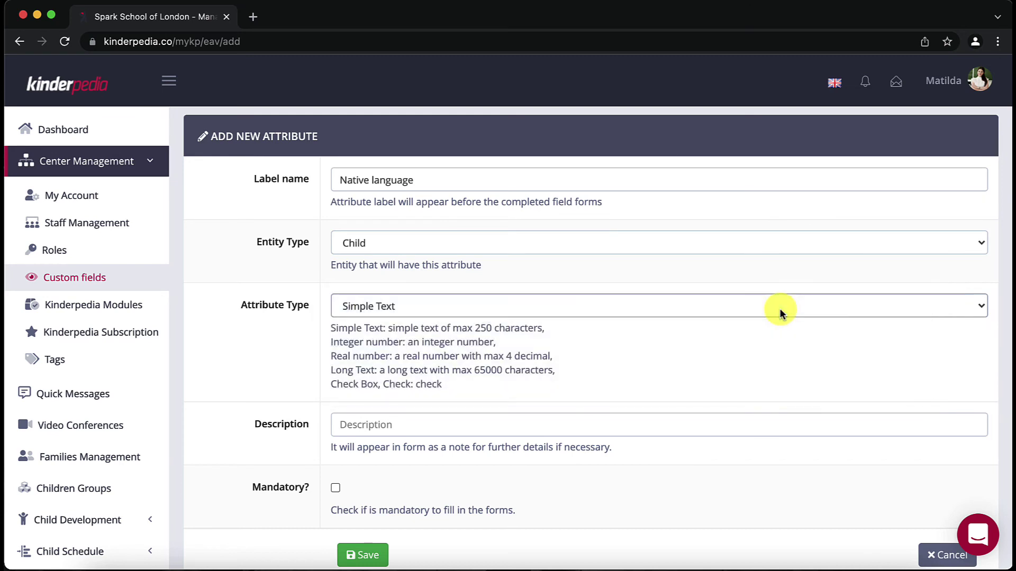
left_click(335, 489)
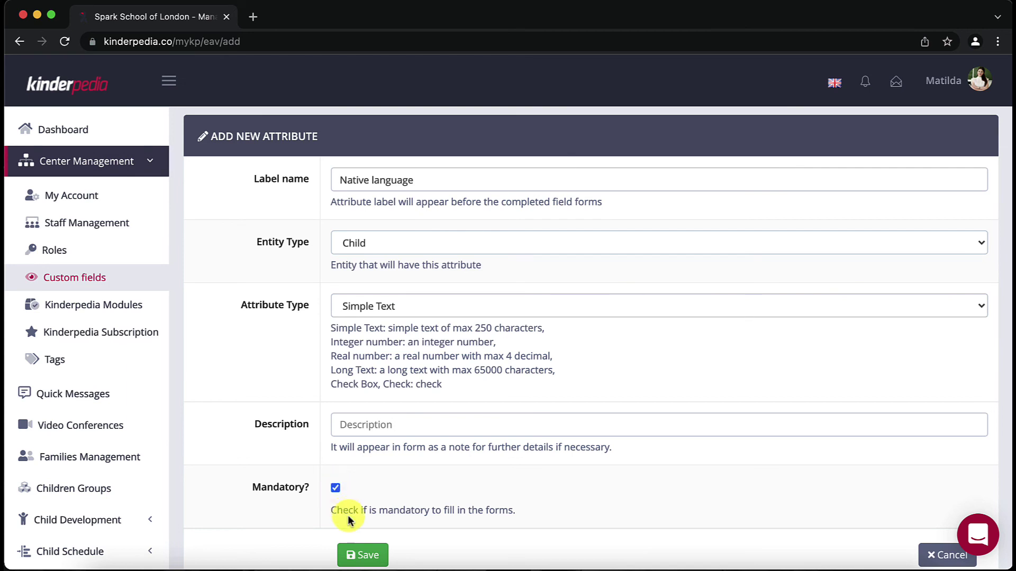
left_click(357, 553)
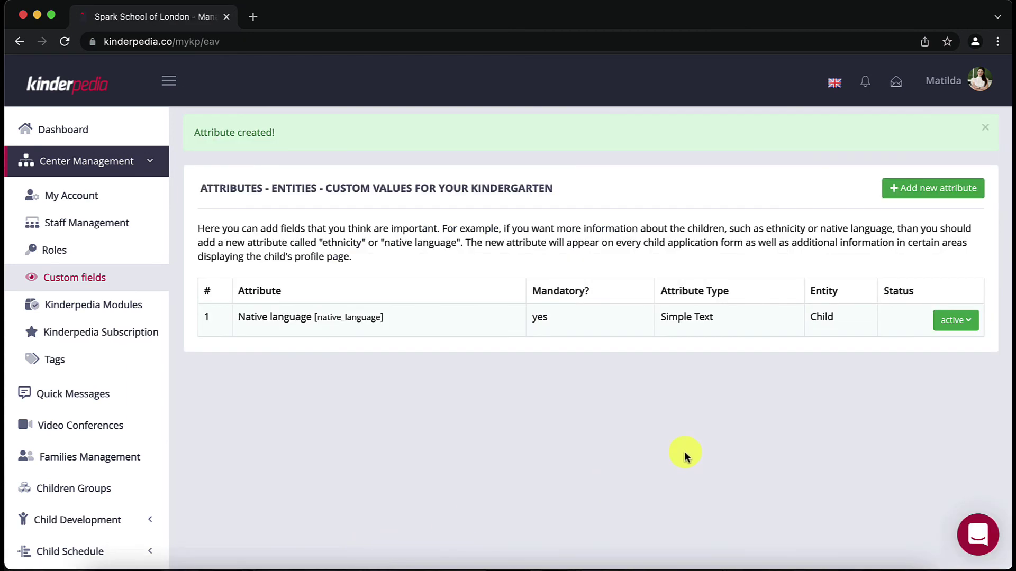